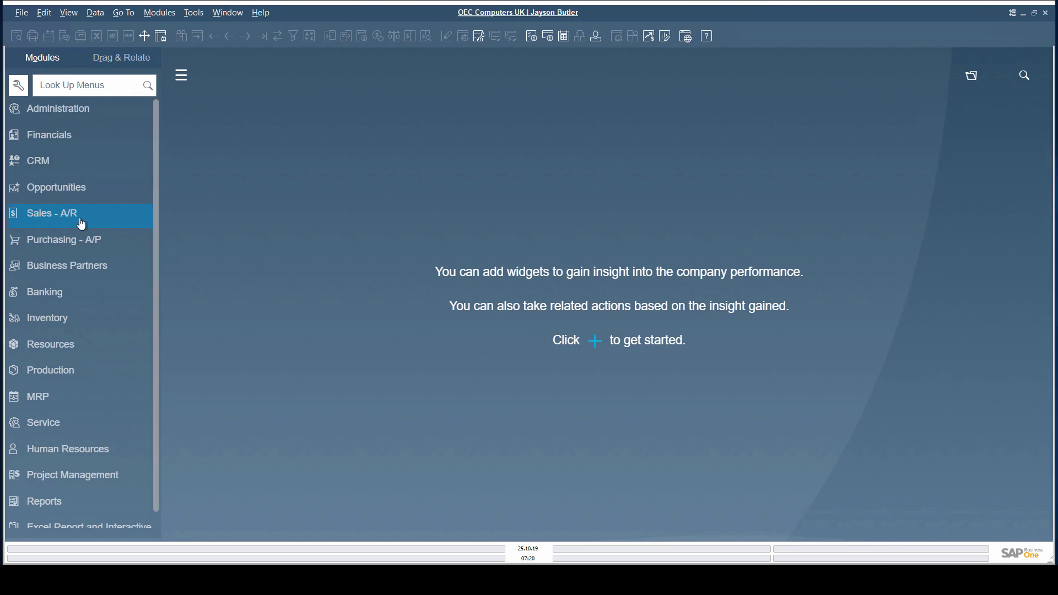
Open Document Printing under Sales - A/R for sales orders dated 01.10.19 to 31.10.19.
click(77, 217)
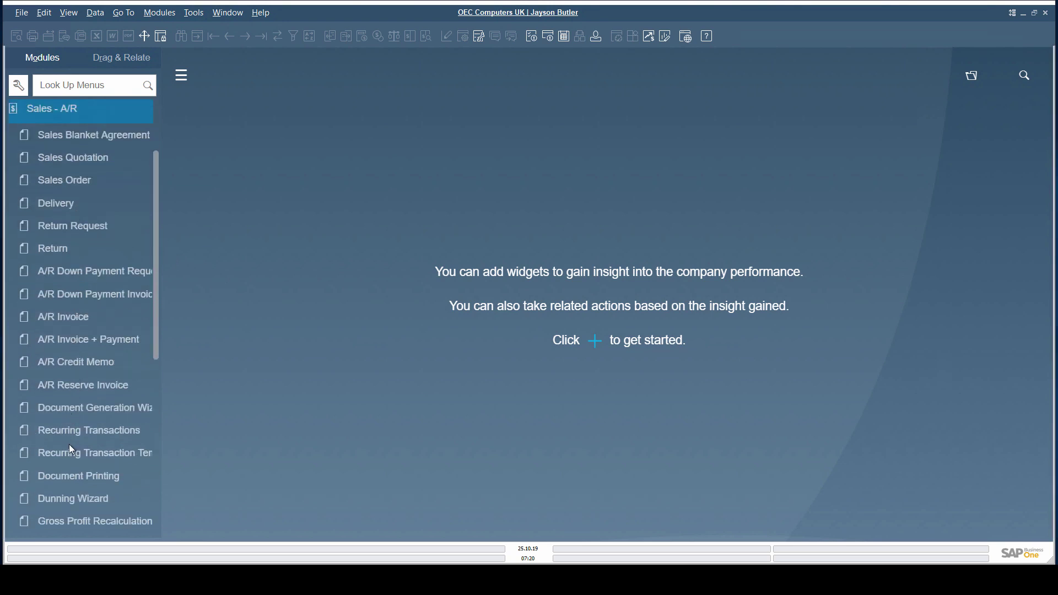
click(68, 474)
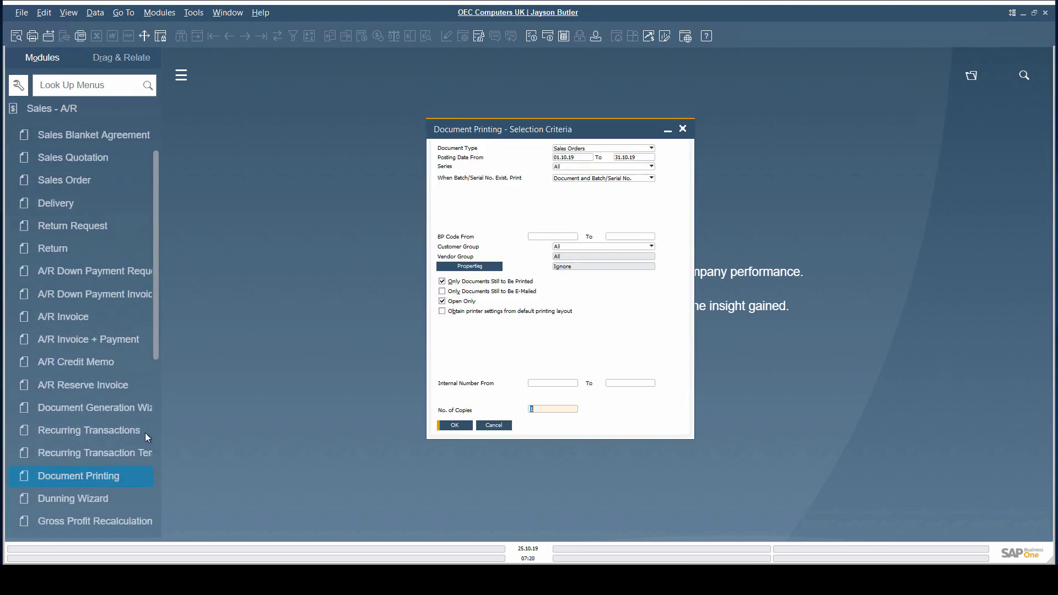
click(144, 431)
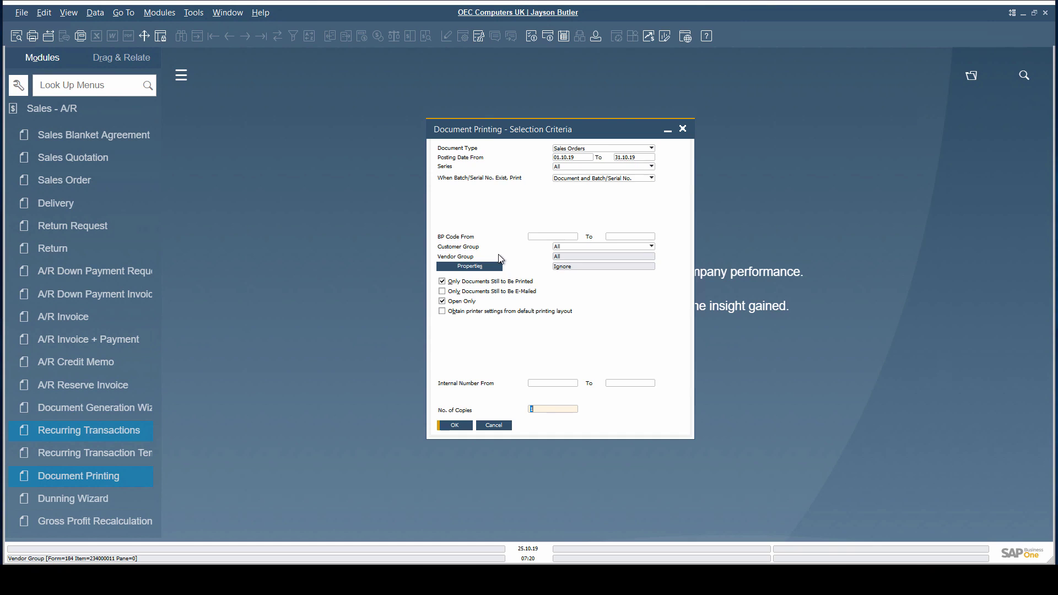
click(620, 148)
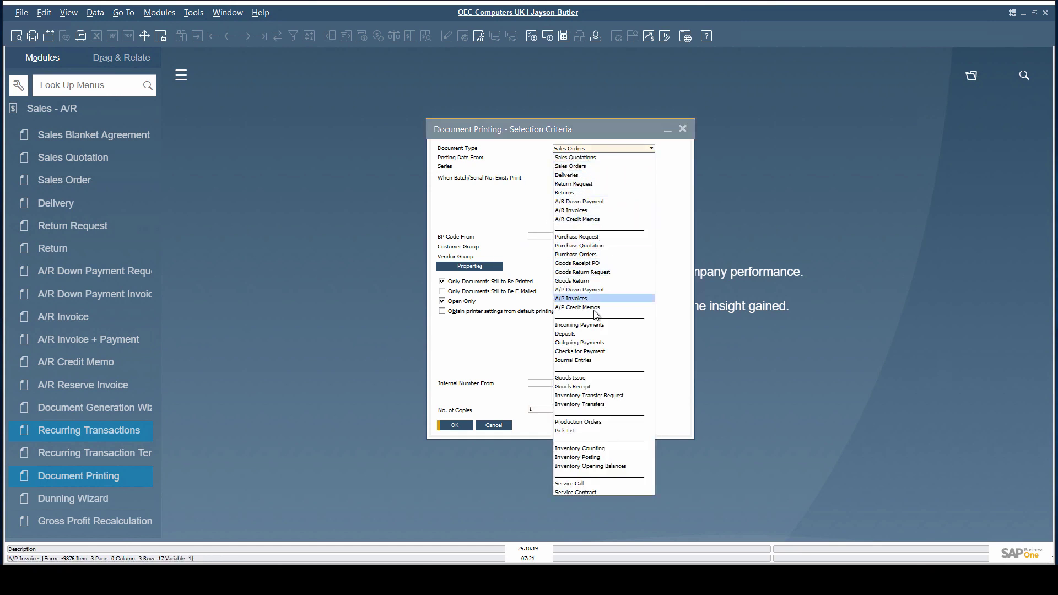
click(592, 327)
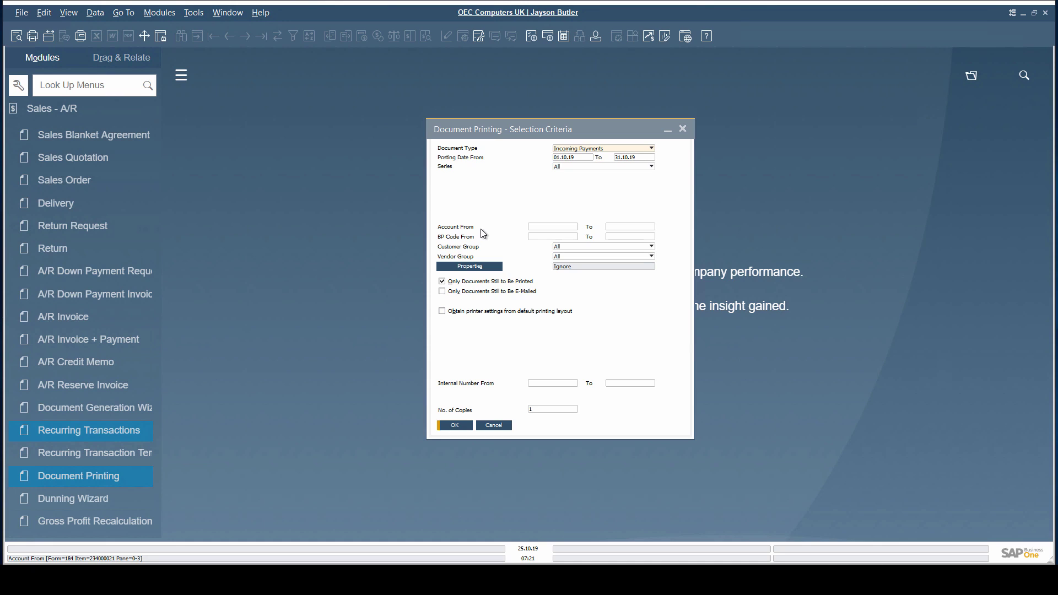
click(604, 149)
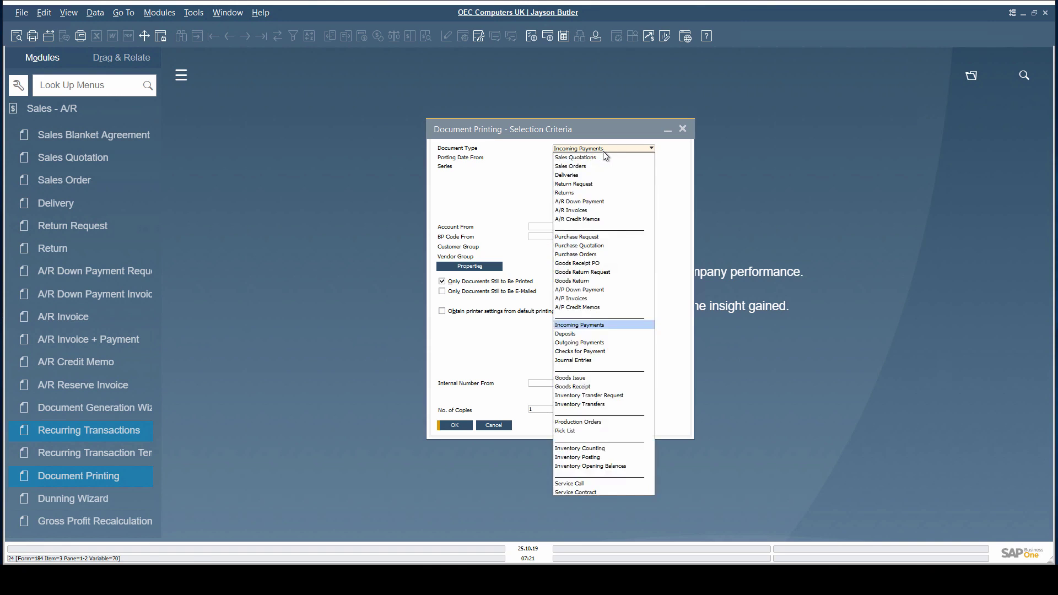
click(596, 167)
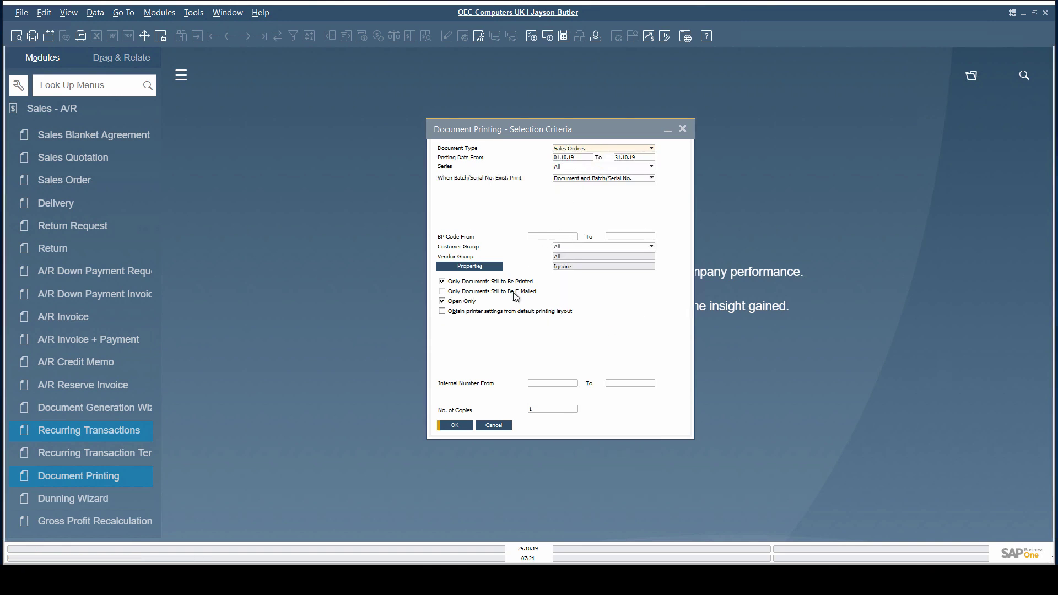
Run the selection to list sales orders 1230–1235, sorted by Document No.
click(456, 426)
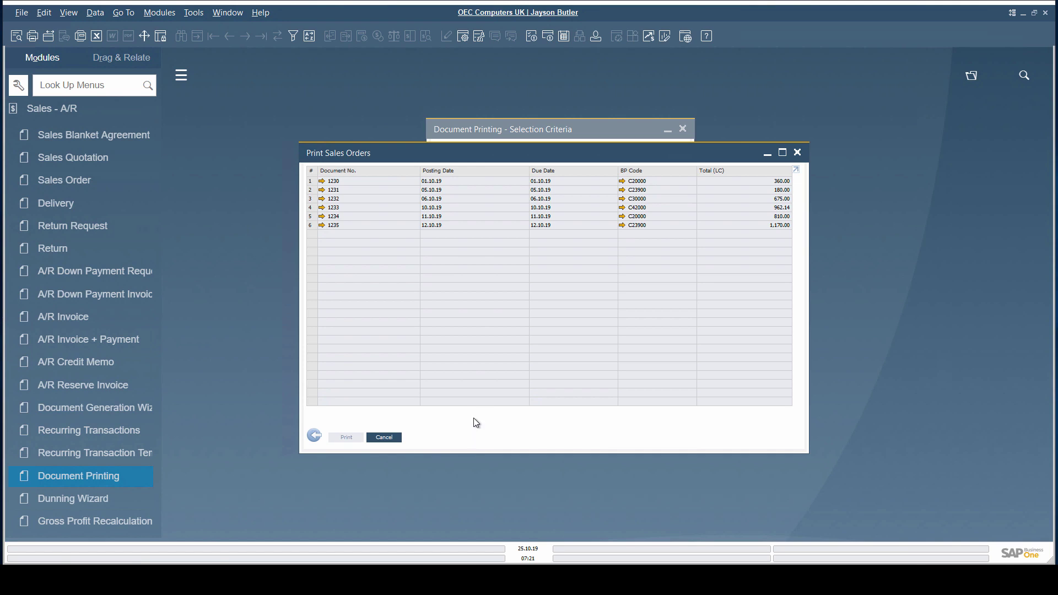
double_click(387, 171)
Filter the print list to BP Code equal to C20000, leaving orders 1230 and 1234.
click(293, 36)
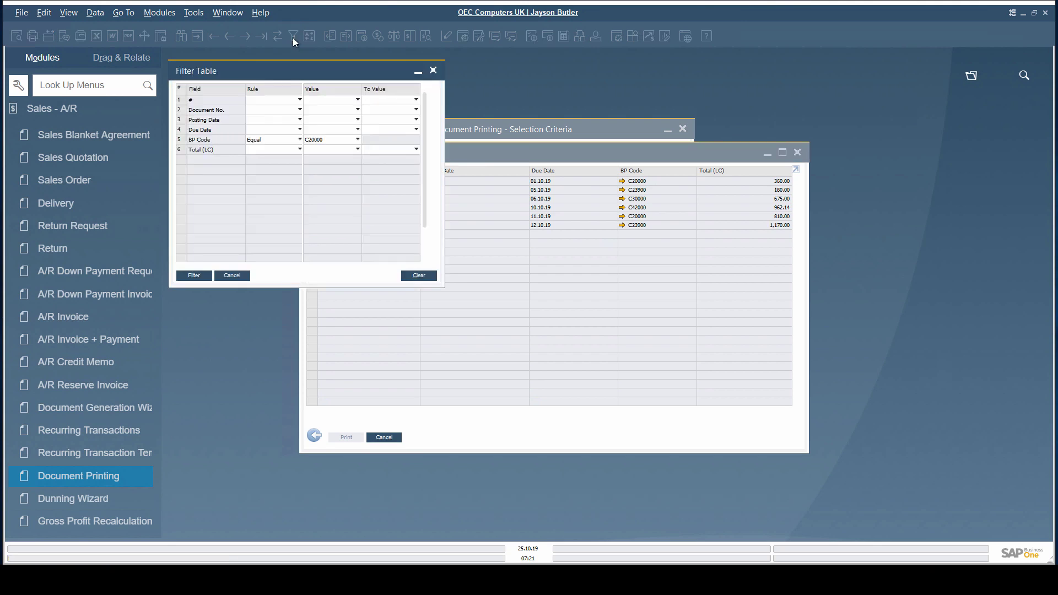
click(187, 276)
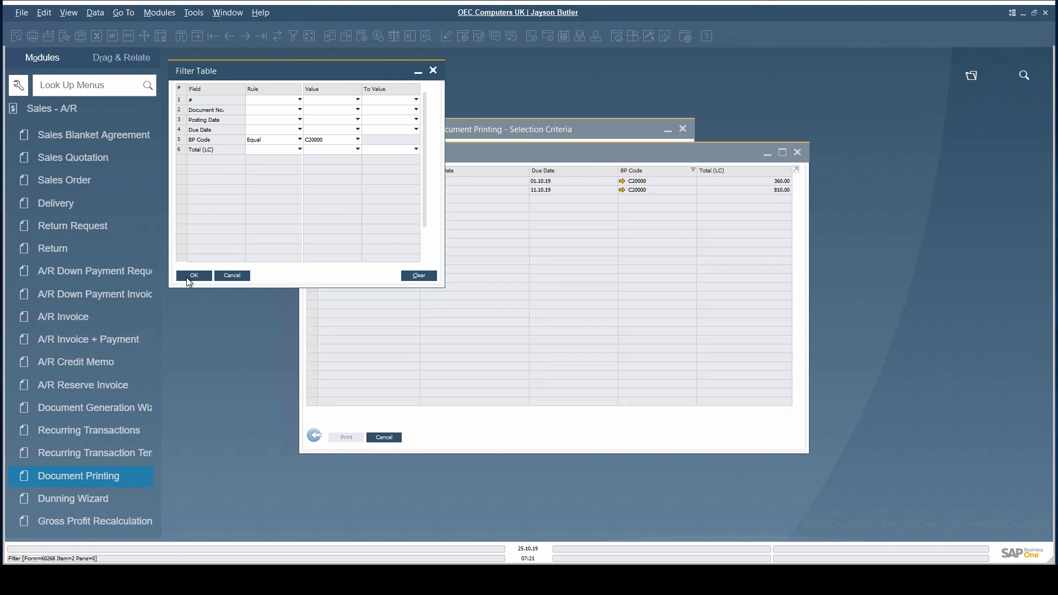
click(187, 276)
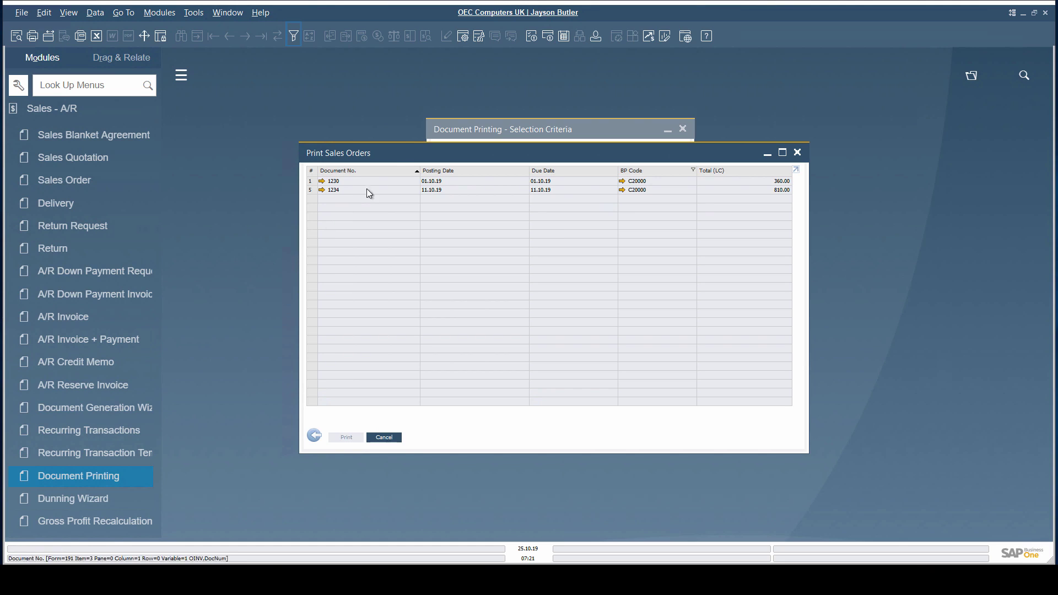
Open Form Settings for the Print Sales Orders list.
click(465, 37)
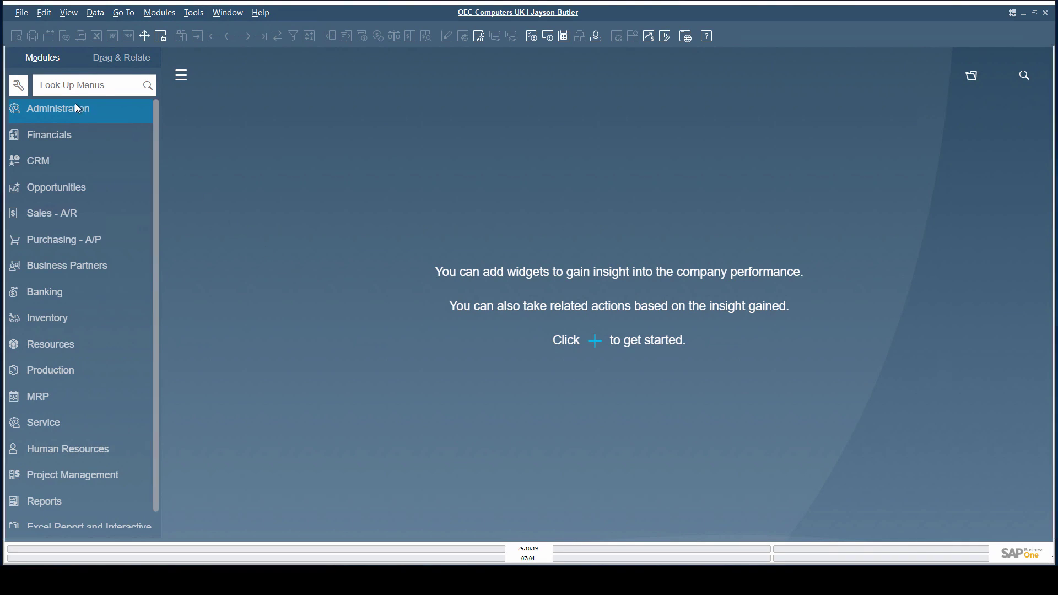
Open Administration's Print Preferences and show the per-document settings for Service Contract.
click(75, 105)
click(84, 364)
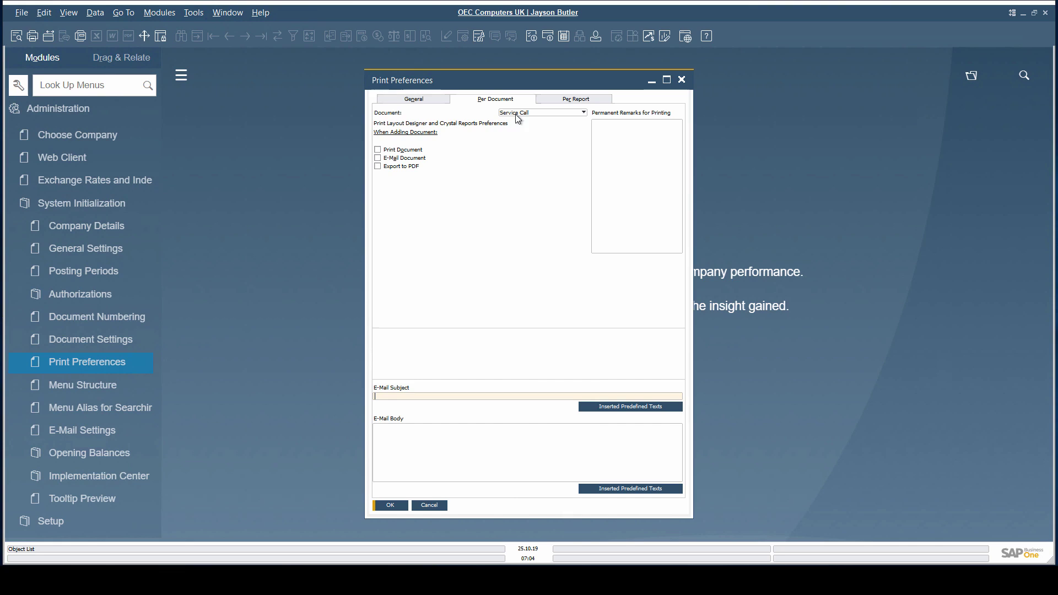
click(554, 113)
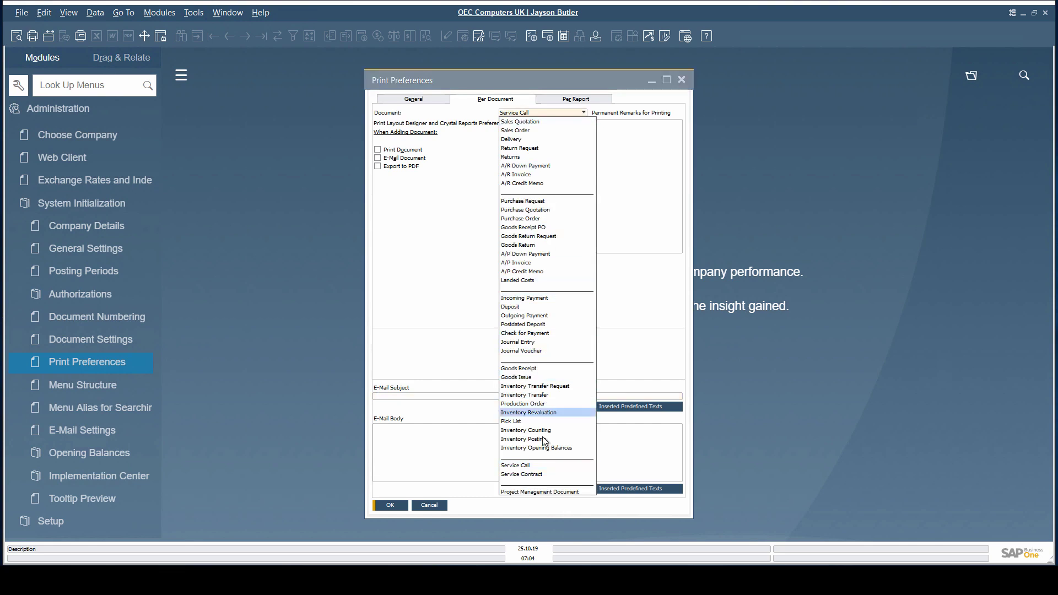
click(542, 473)
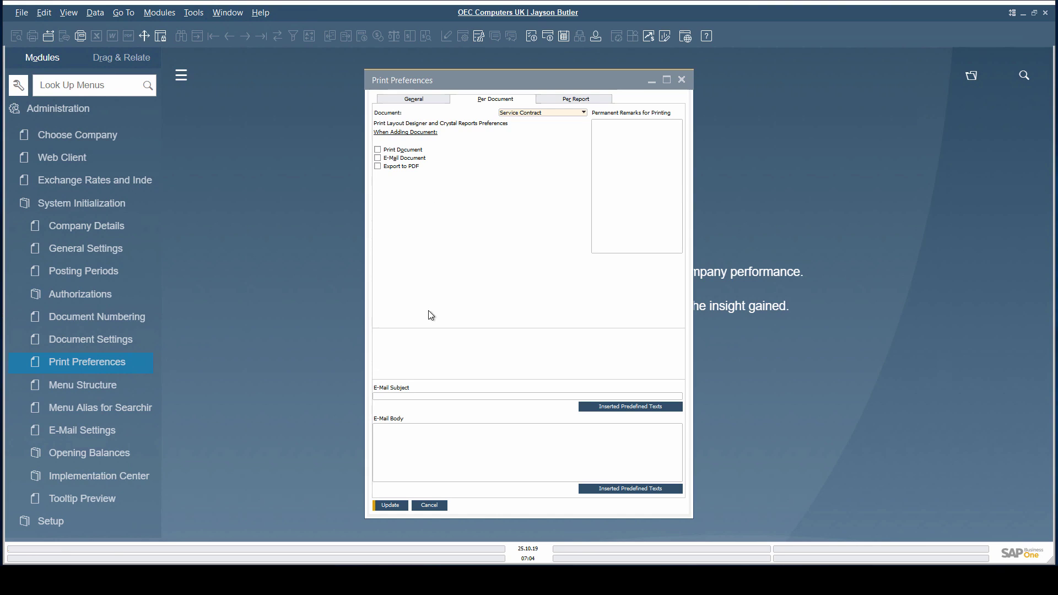
Cancel Print Preferences, then open Service's Document Printing with Document Type Service Contract.
click(431, 505)
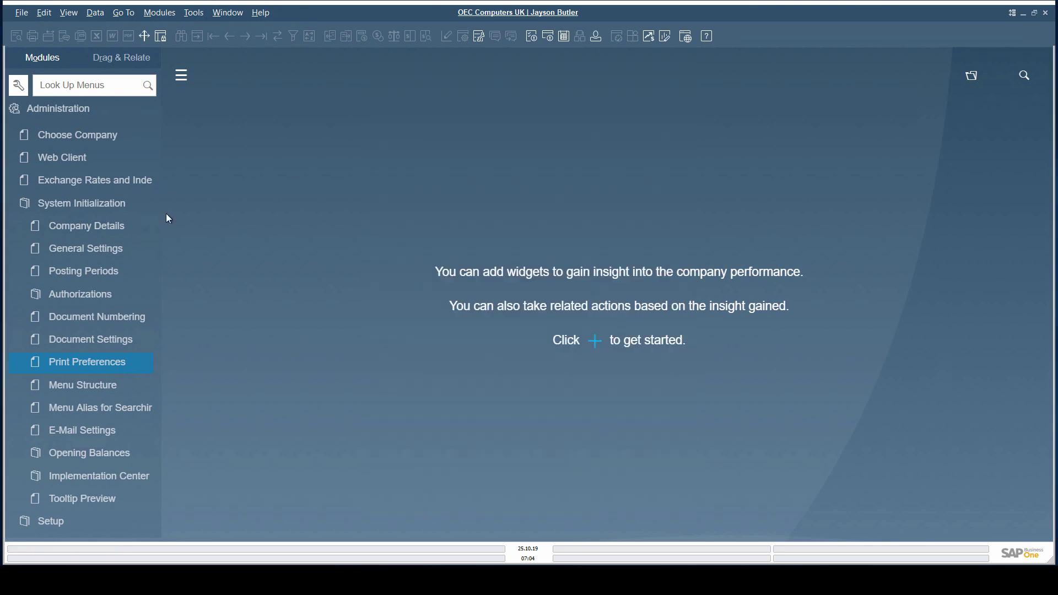
click(79, 118)
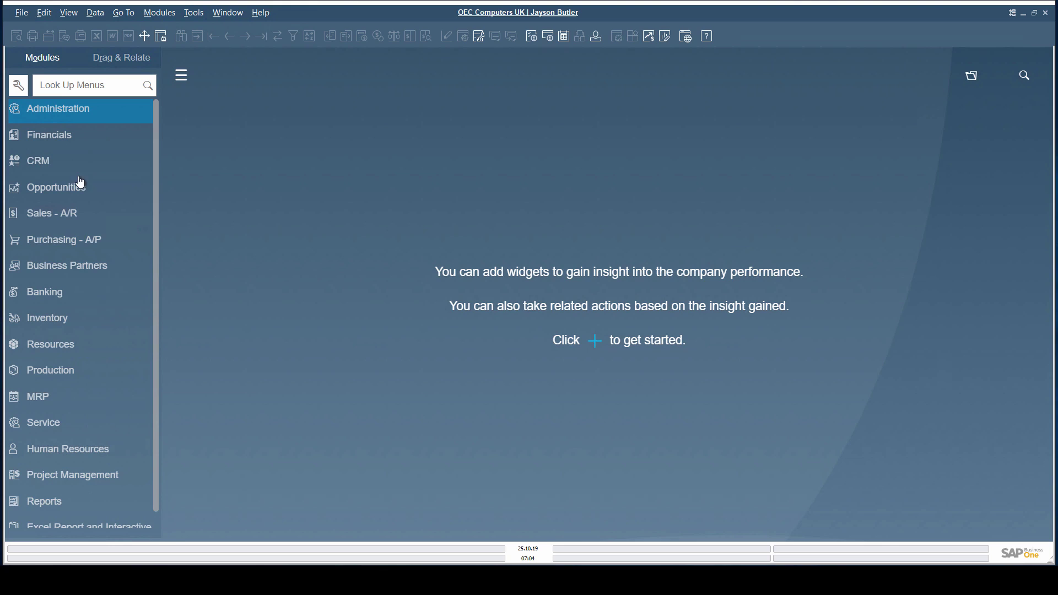
click(74, 425)
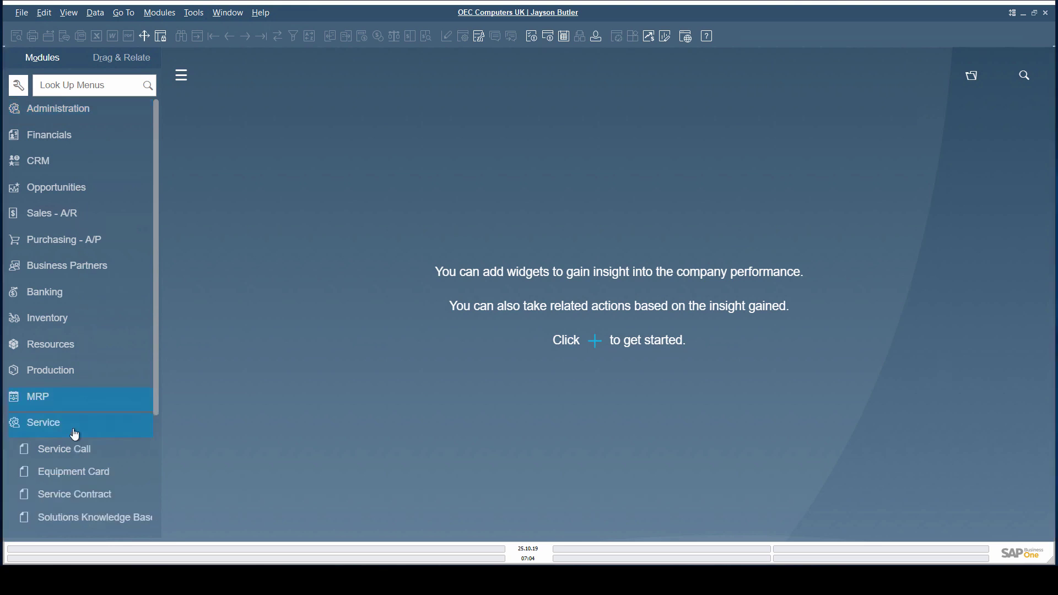
scroll(72, 428, down, 3)
click(68, 390)
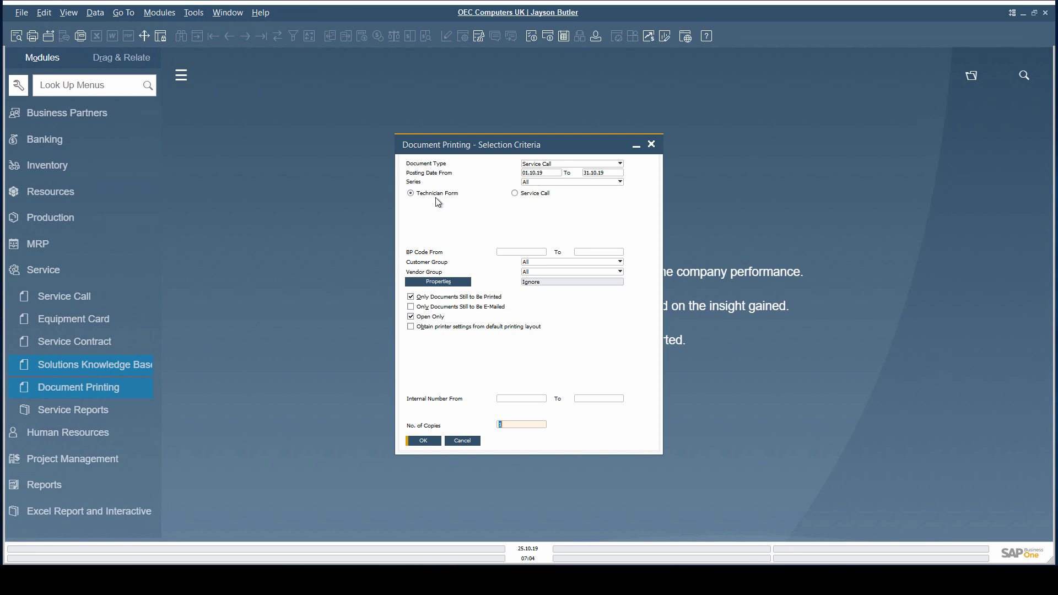
click(570, 163)
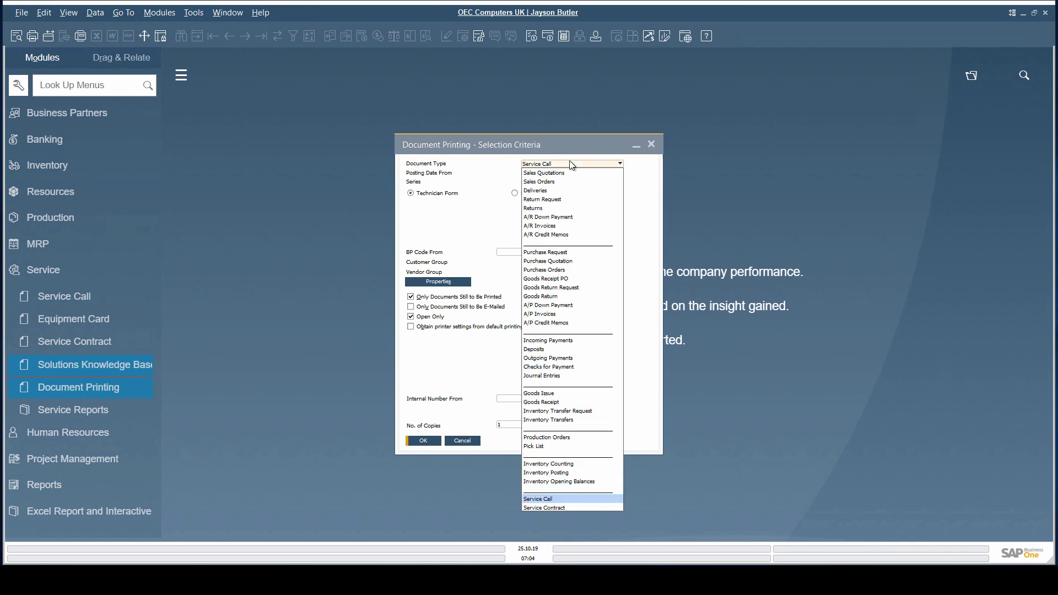
click(572, 508)
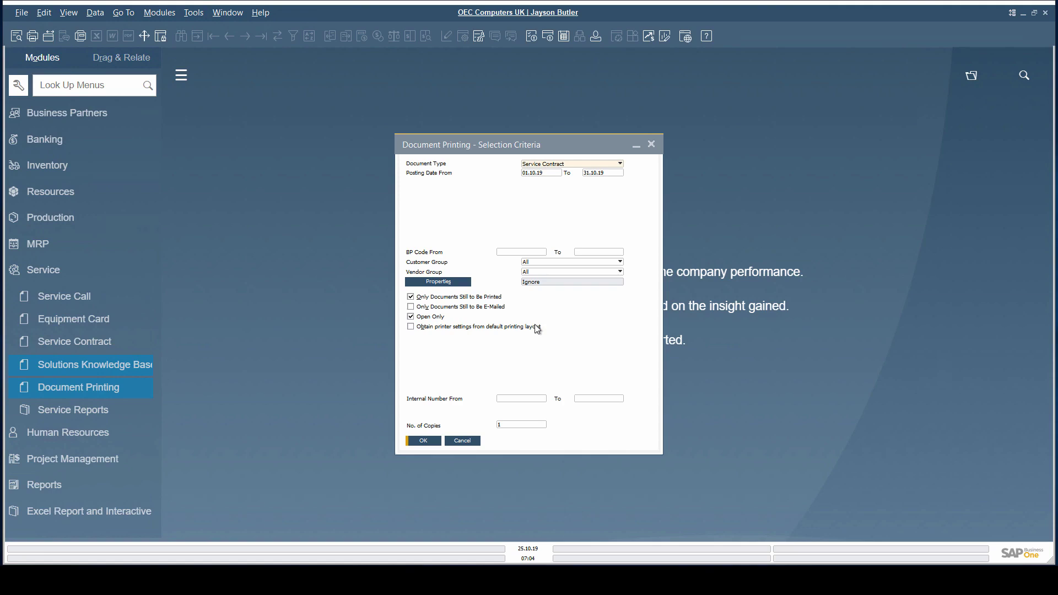